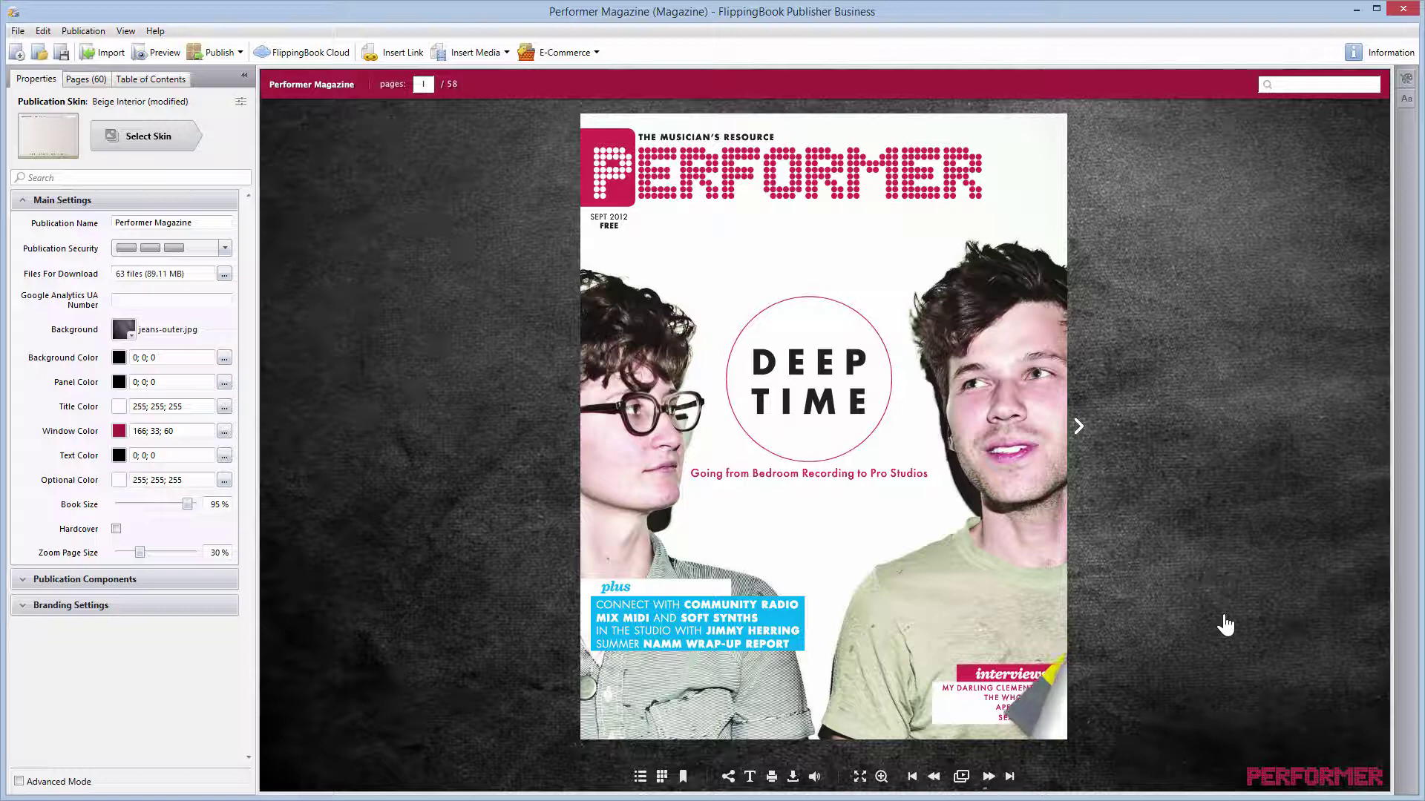
pyautogui.click(1226, 625)
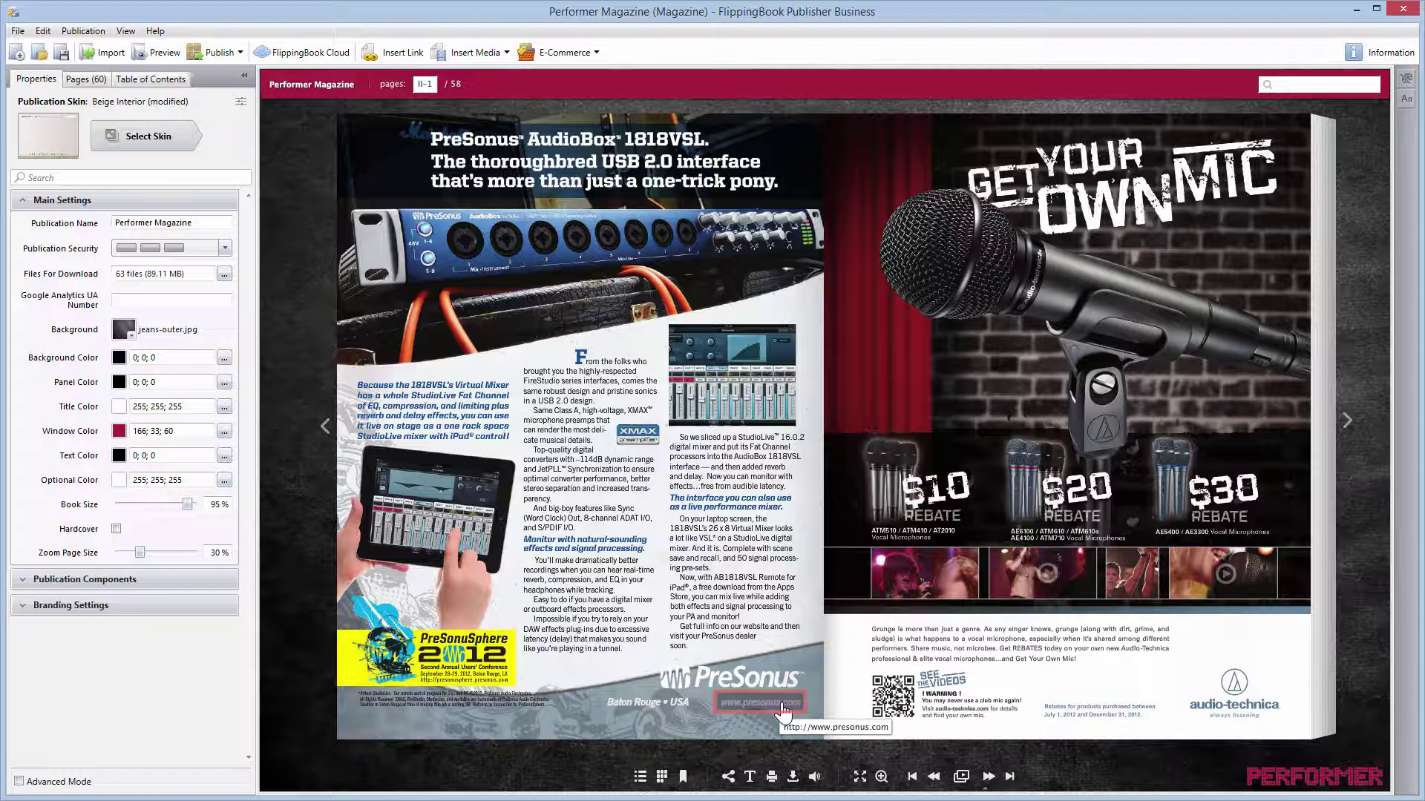
pyautogui.click(784, 711)
pyautogui.click(86, 78)
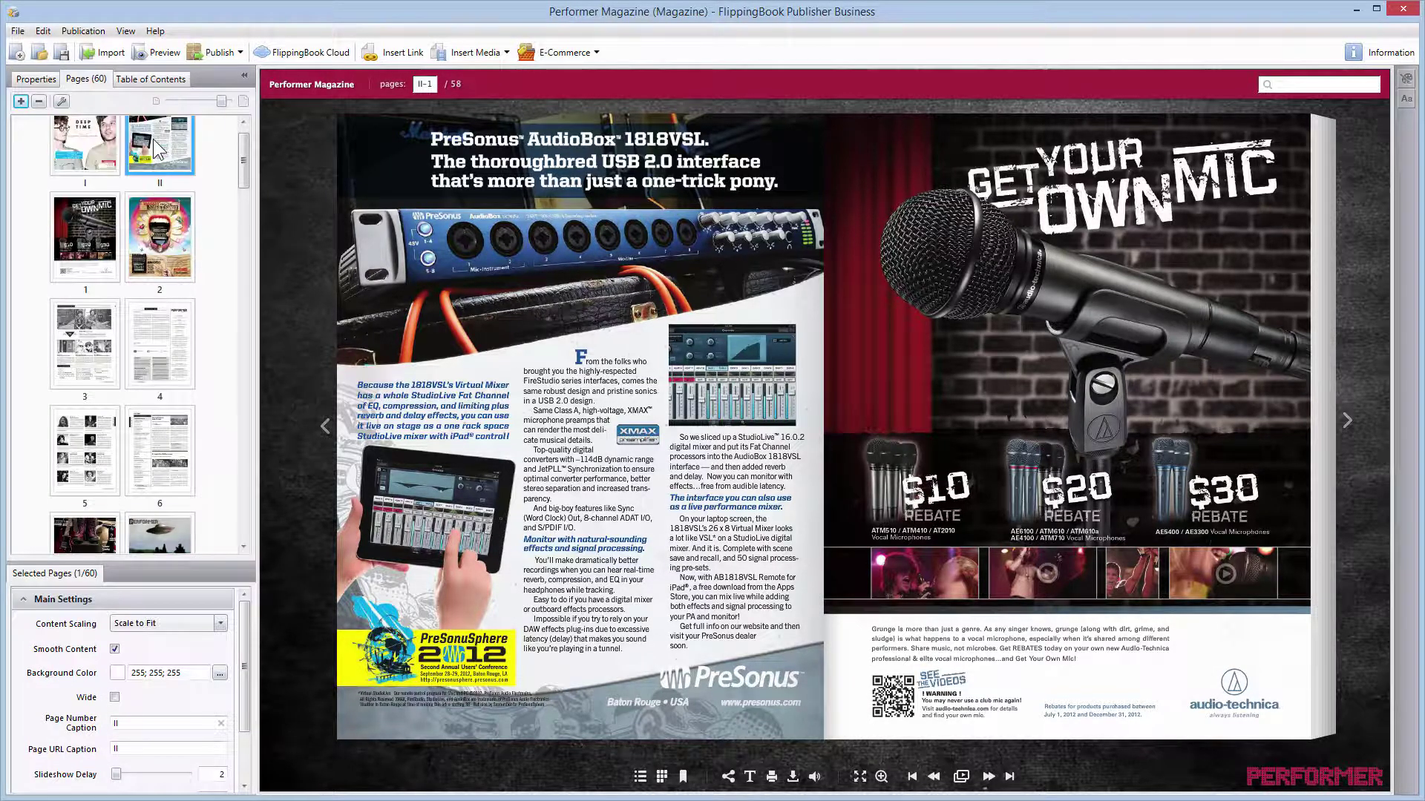
pyautogui.click(153, 140)
pyautogui.rightClick(153, 140)
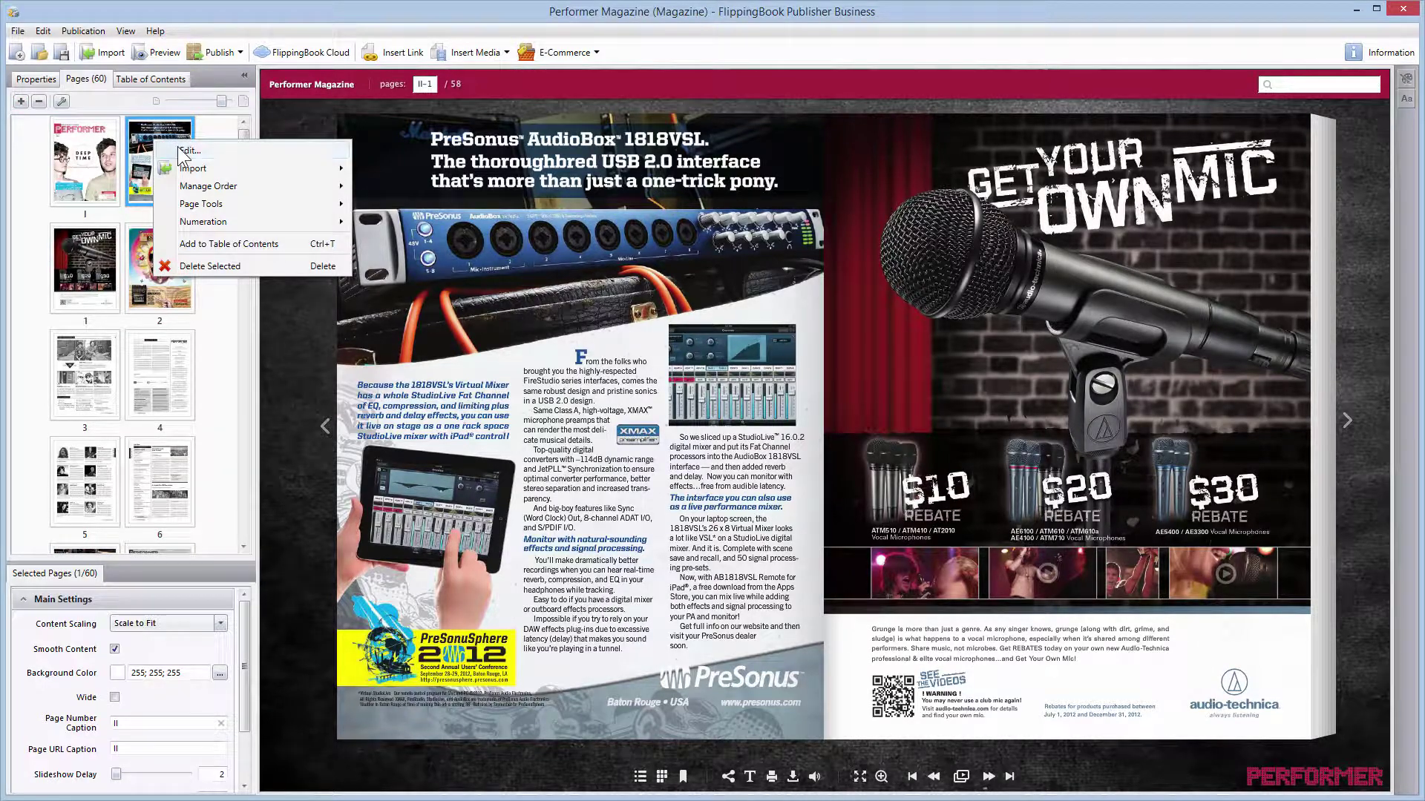
pyautogui.click(180, 158)
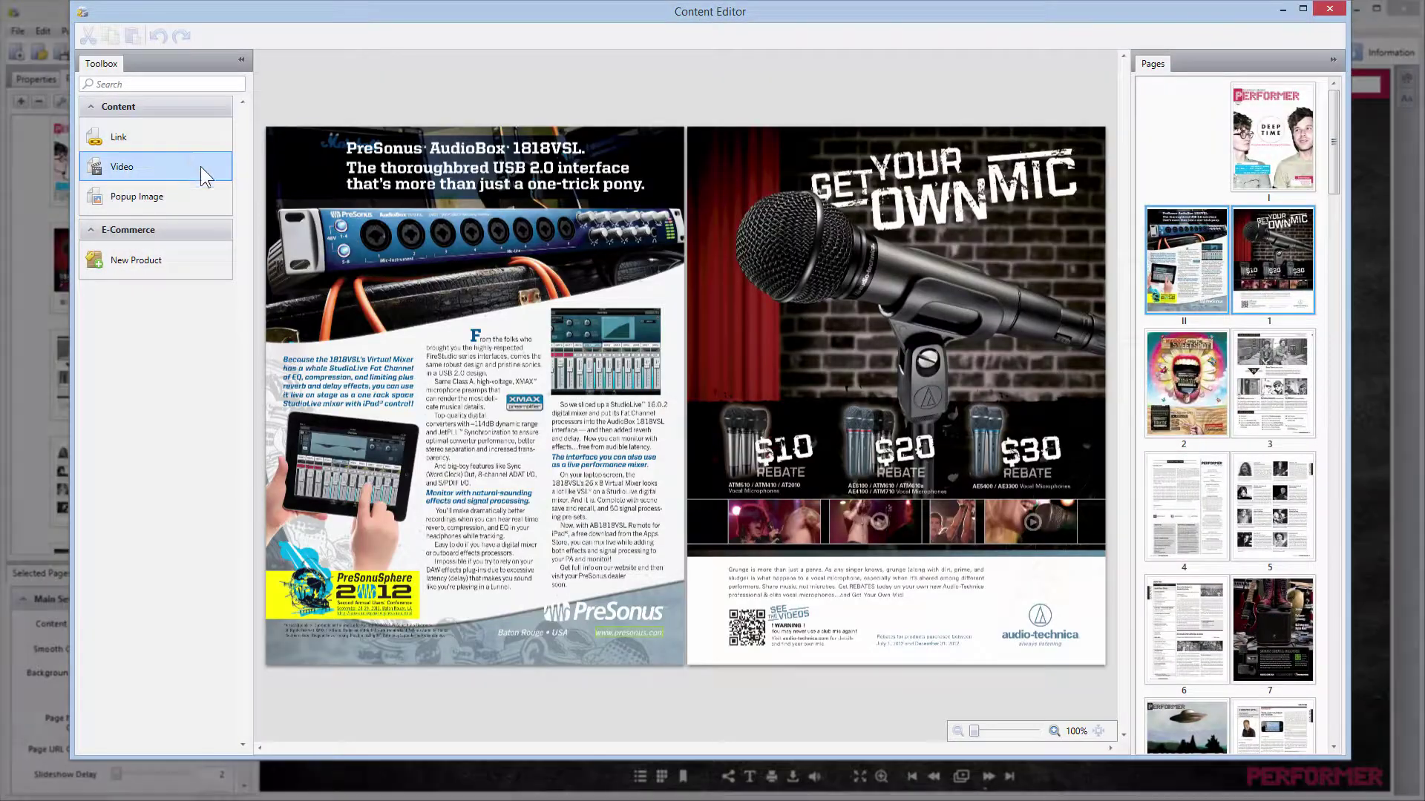
pyautogui.click(620, 637)
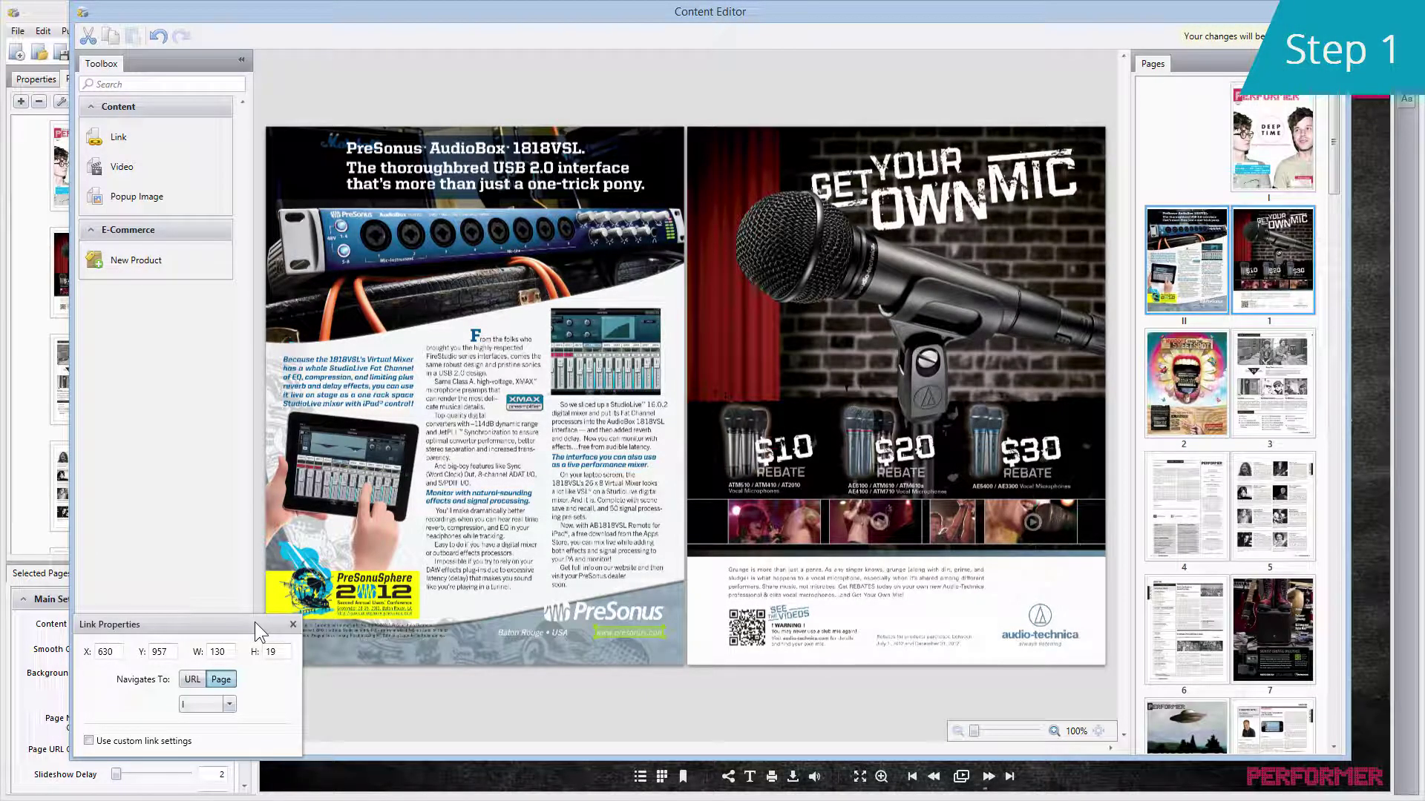
# On page 4, move the link box onto the social-icons row and narrow it to the Facebook icon.
pyautogui.click(1178, 536)
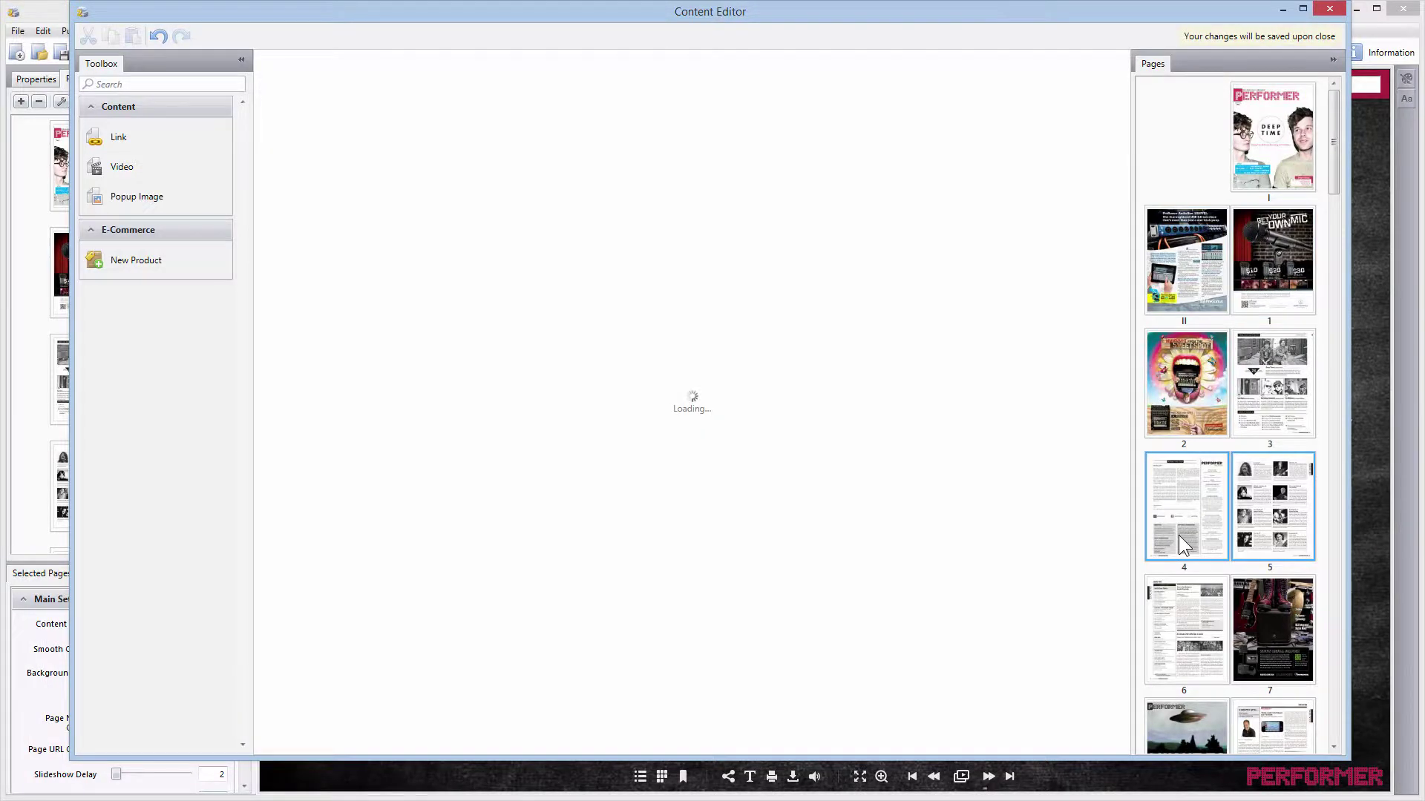
pyautogui.click(197, 156)
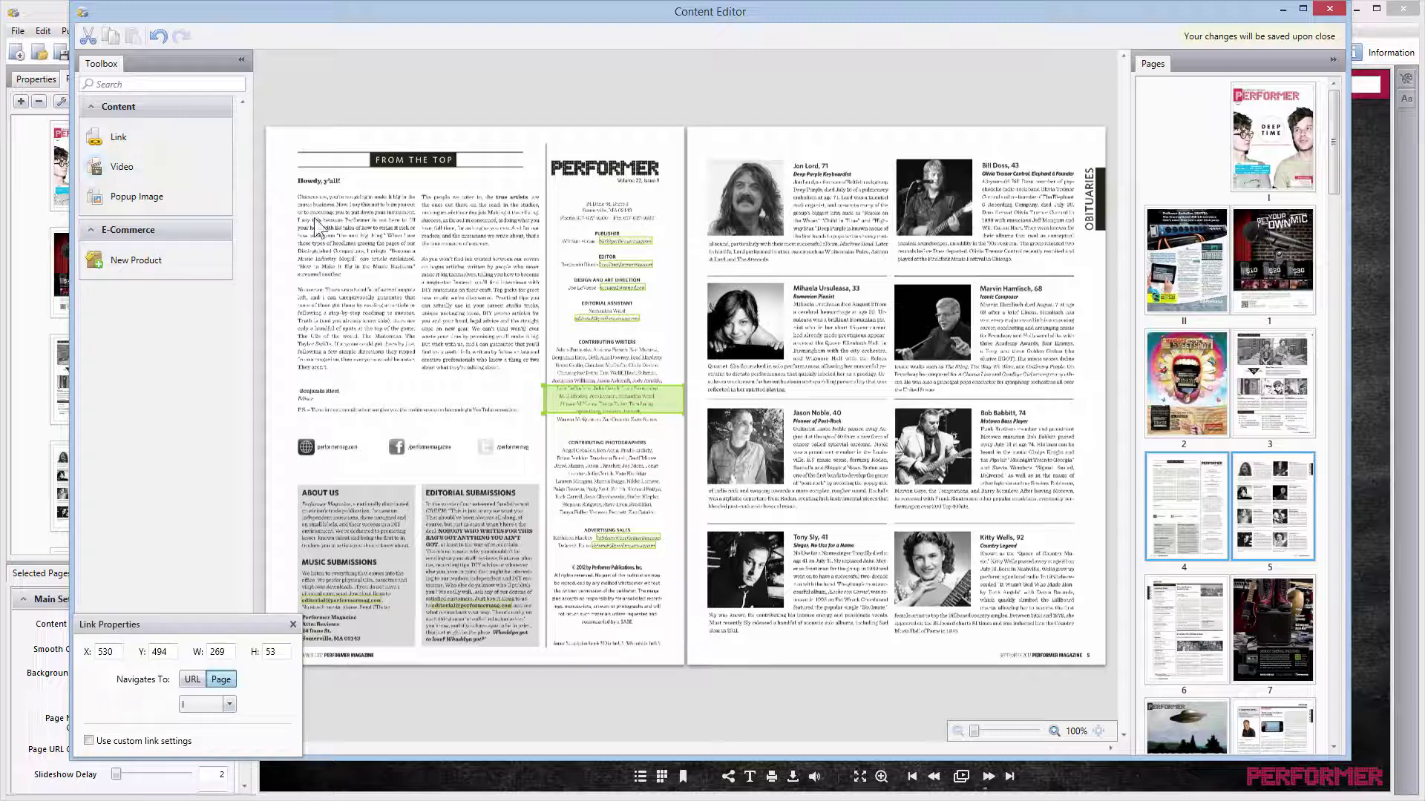
pyautogui.moveTo(585, 392); pyautogui.dragTo(420, 438)
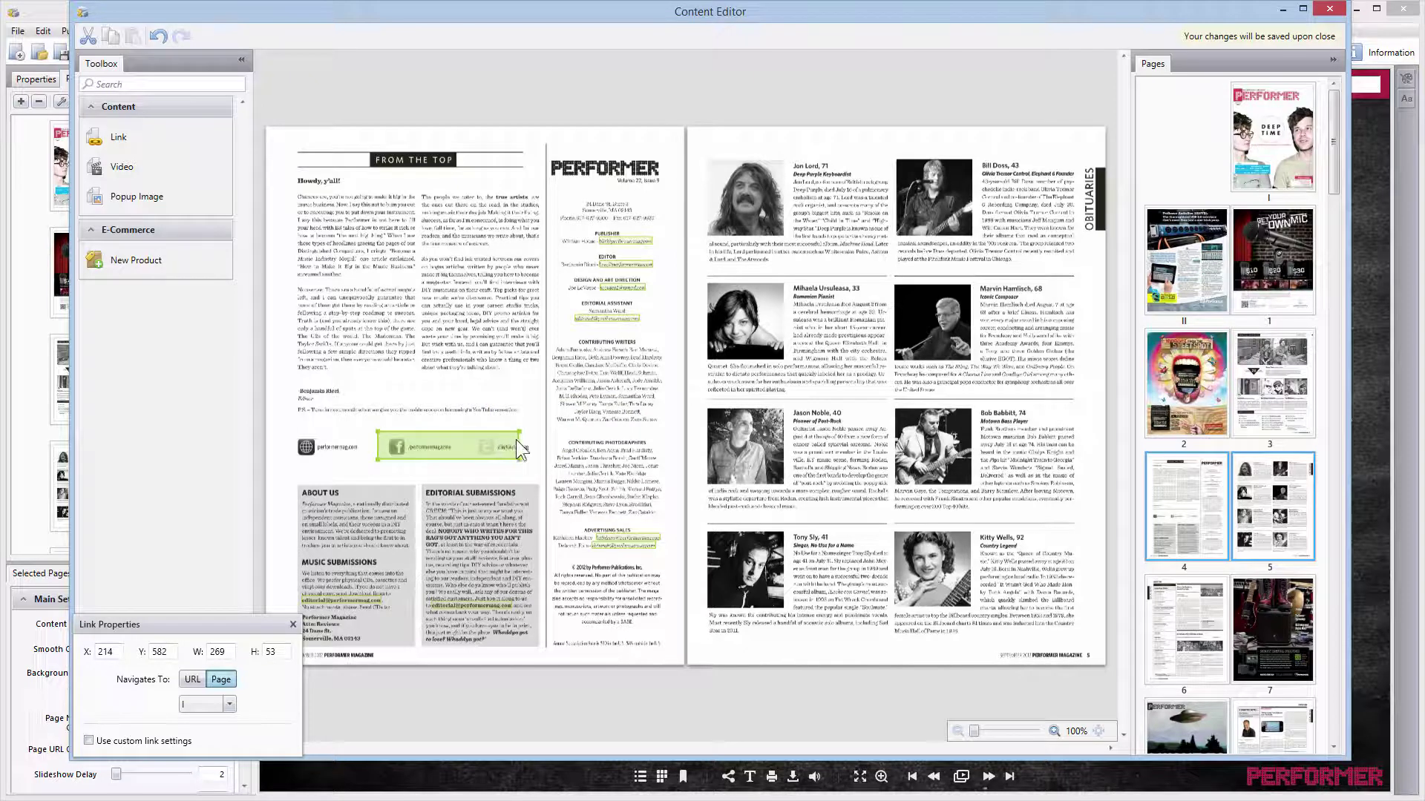
pyautogui.moveTo(518, 441); pyautogui.dragTo(461, 440)
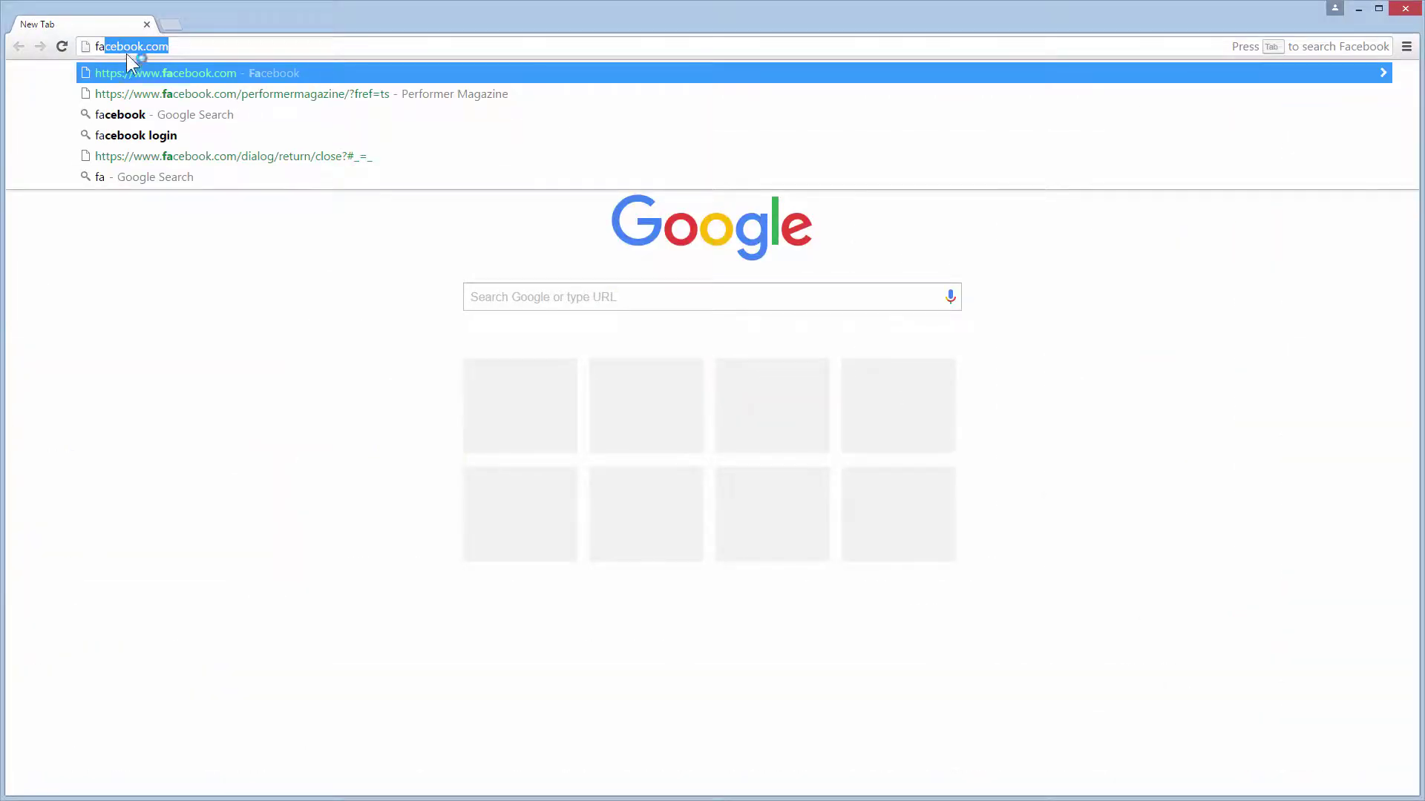
# Open facebook.com/performermagazine in Chrome and copy the page's full web address.
pyautogui.click(127, 90)
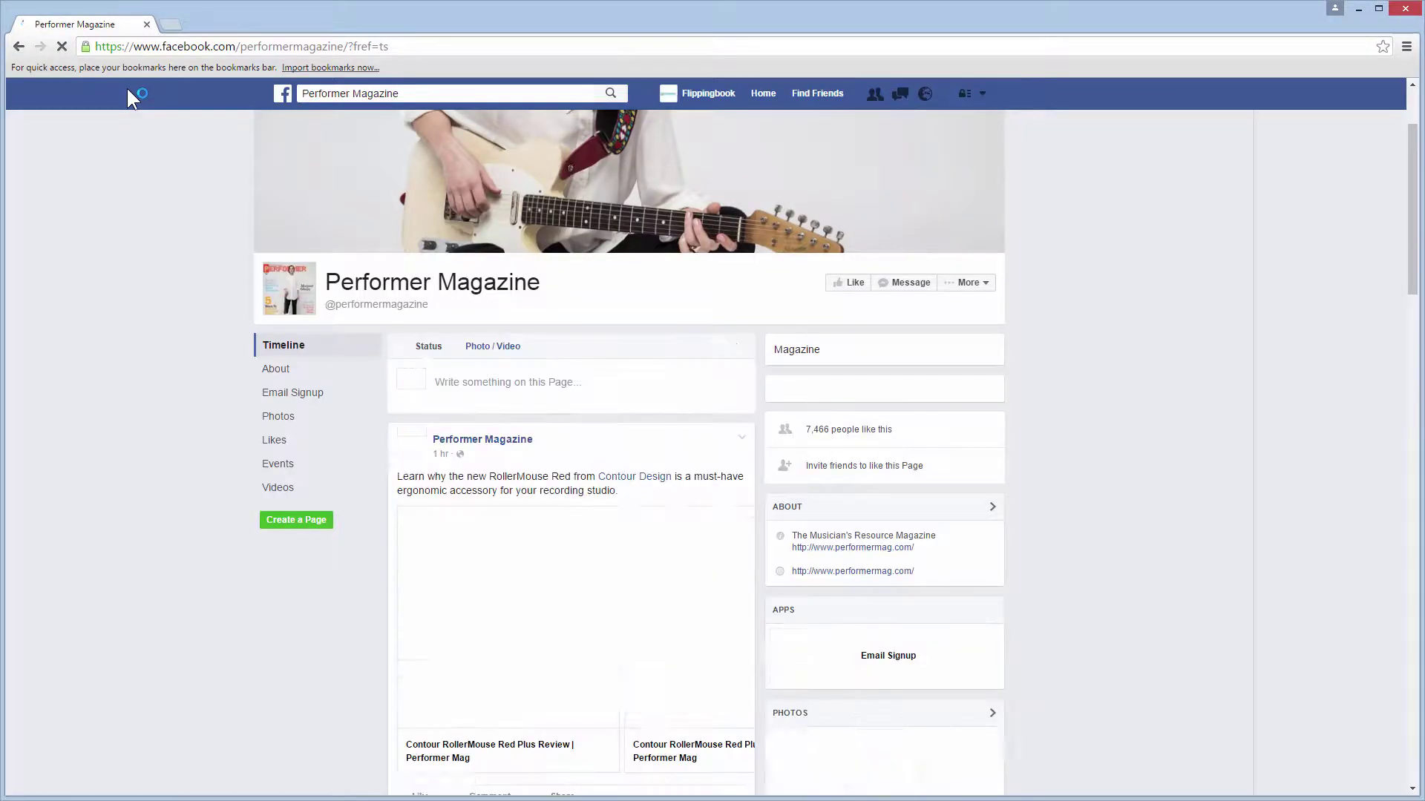
pyautogui.click(171, 47)
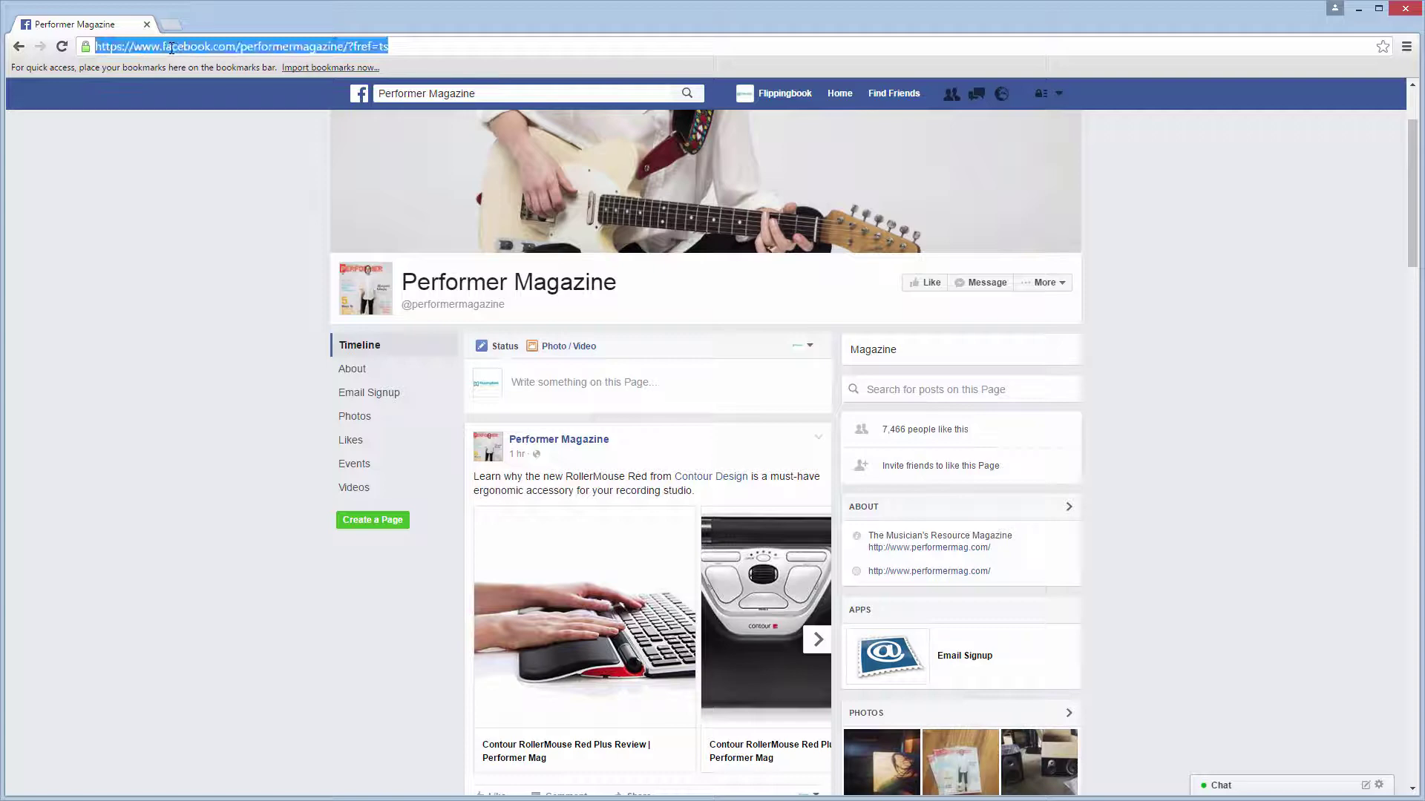
pyautogui.rightClick(170, 48)
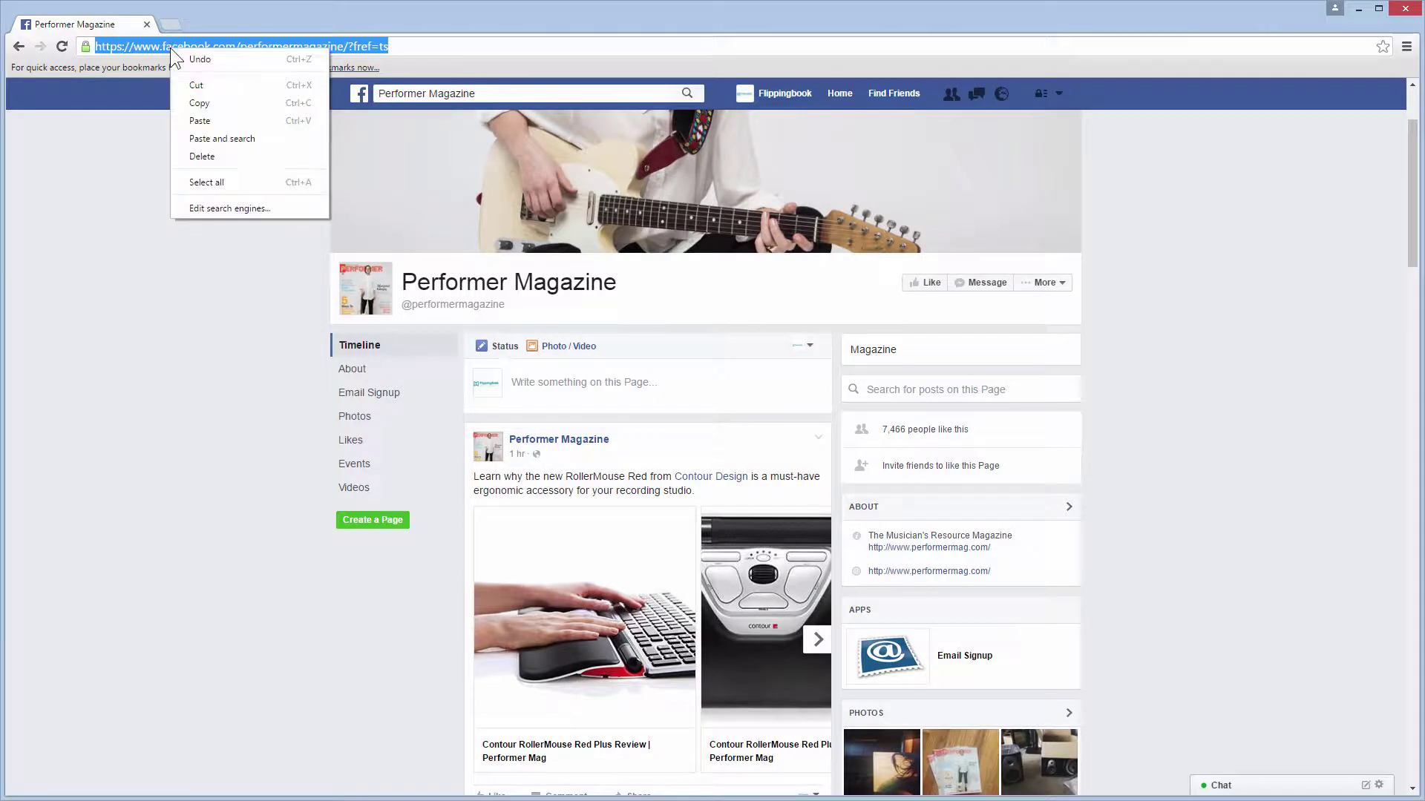
pyautogui.click(224, 104)
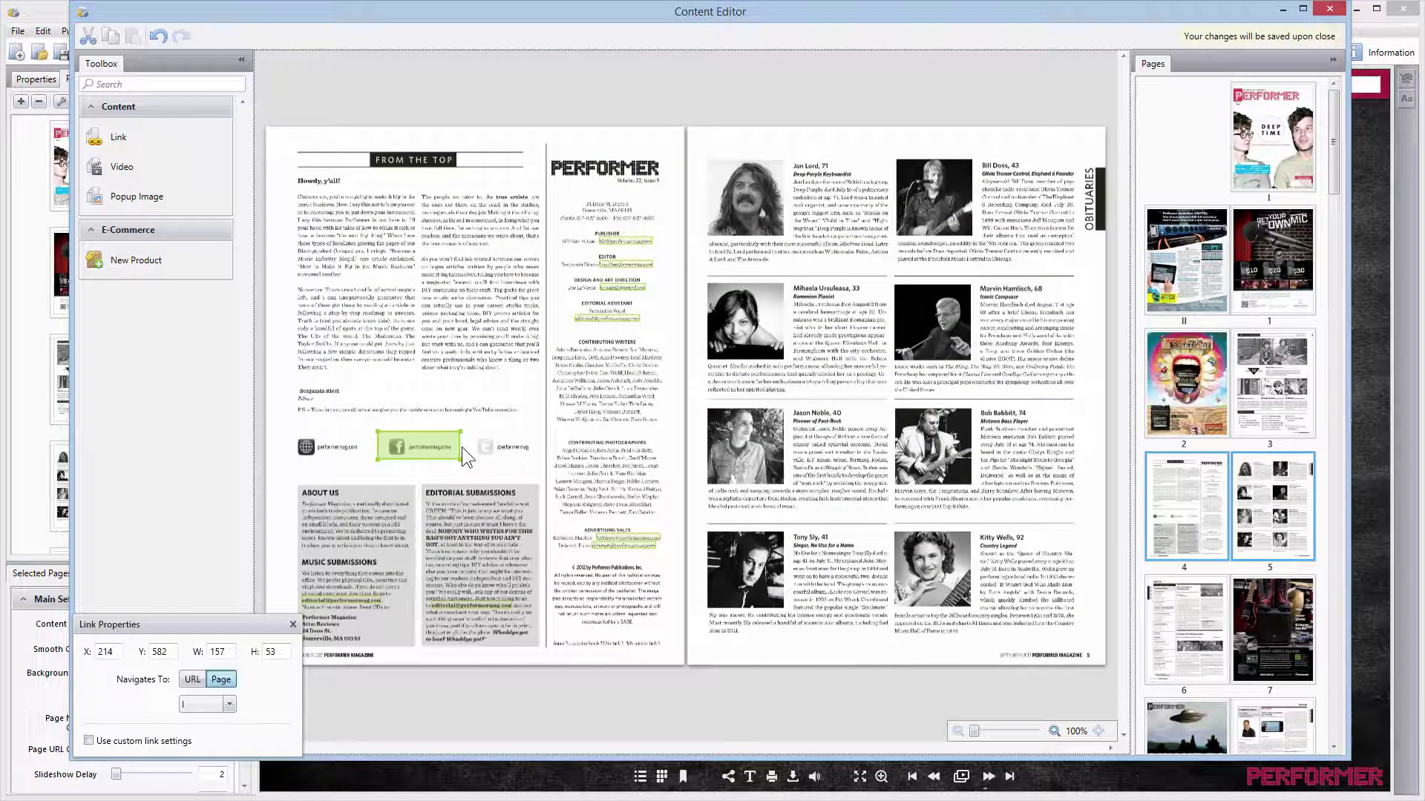
# Make the Facebook-icon link a URL link with the pasted Facebook address, then close the Content Editor.
pyautogui.click(195, 681)
pyautogui.click(204, 702)
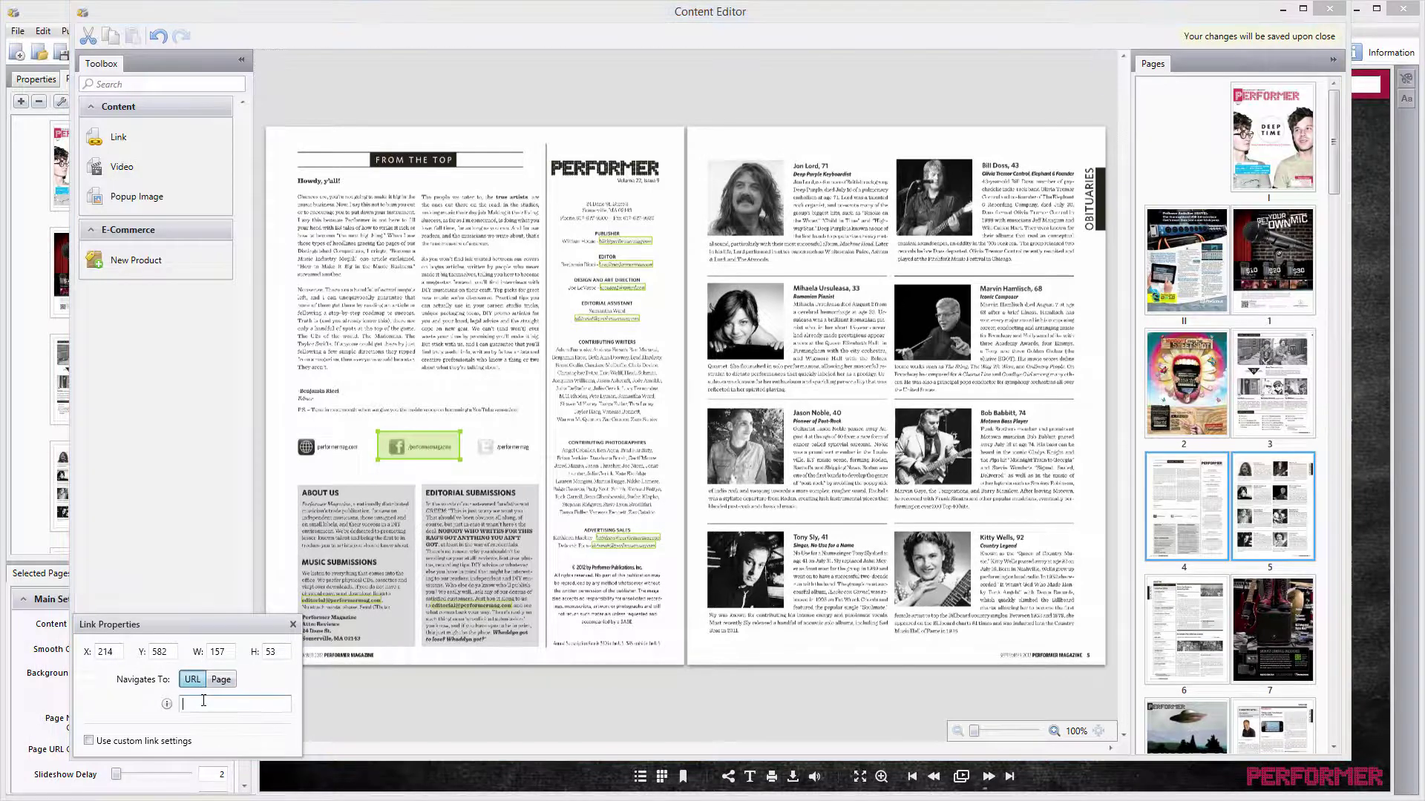
pyautogui.rightClick(203, 702)
pyautogui.click(248, 745)
pyautogui.click(1330, 8)
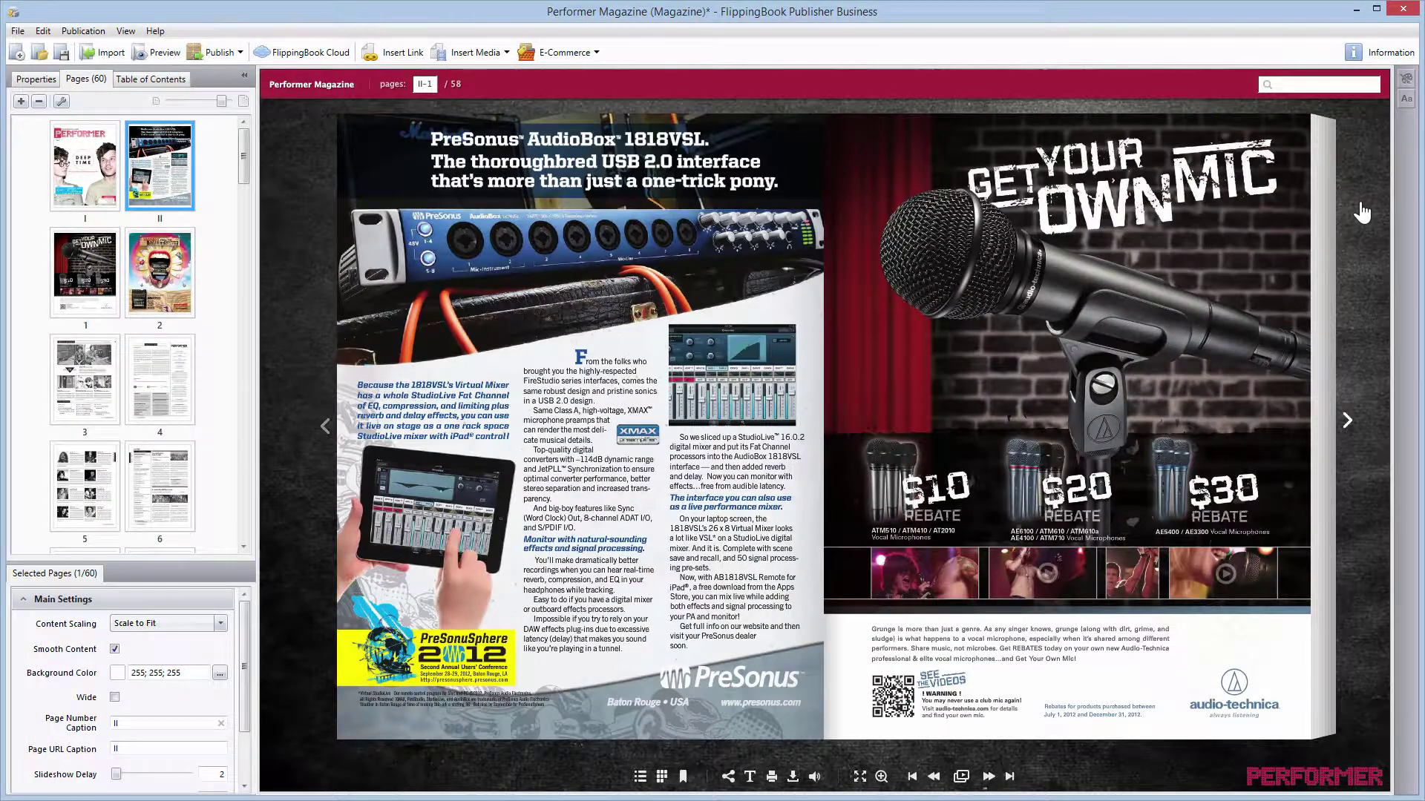
# Turn the preview forward to pages 4–5 and test the Facebook link on page 4.
pyautogui.click(1362, 213)
pyautogui.click(1363, 213)
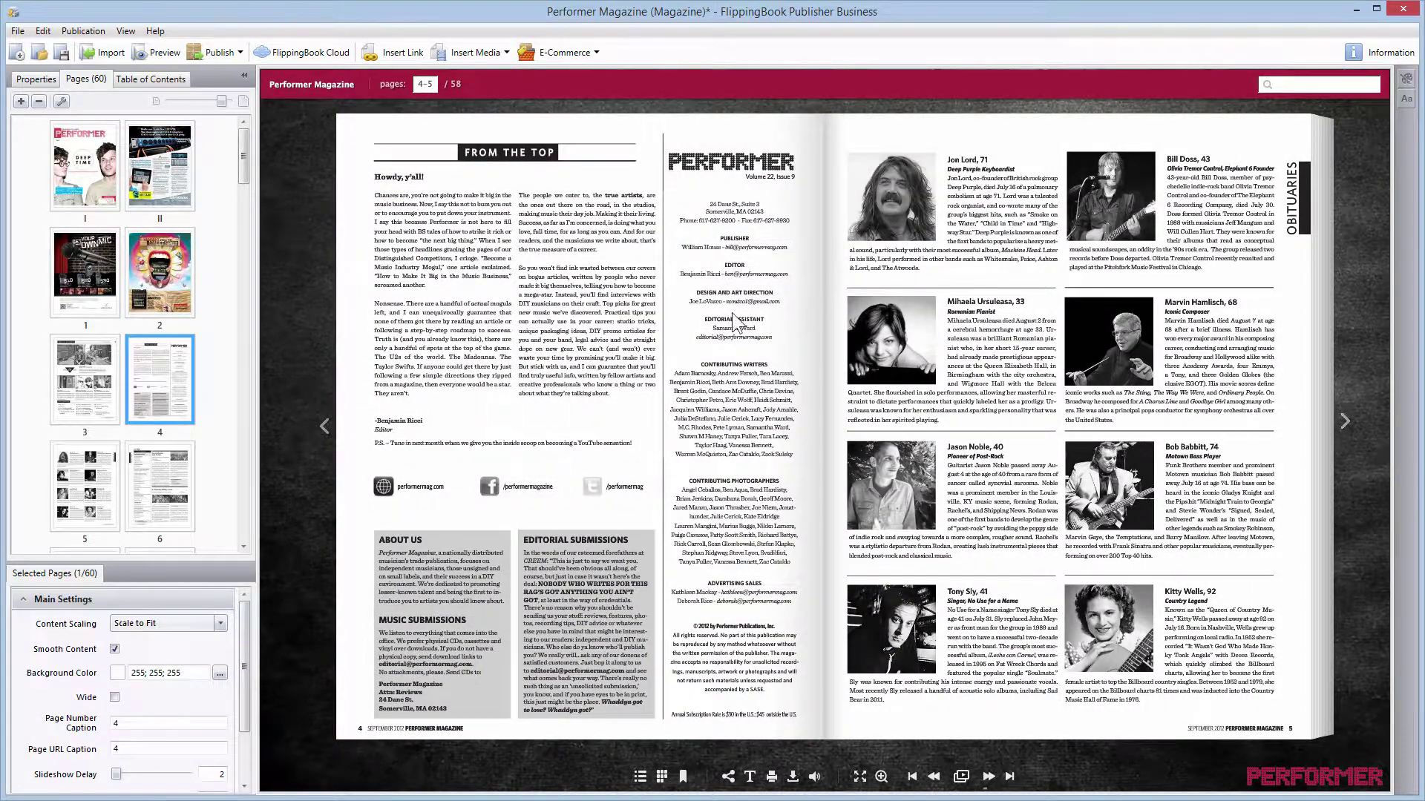
pyautogui.click(489, 486)
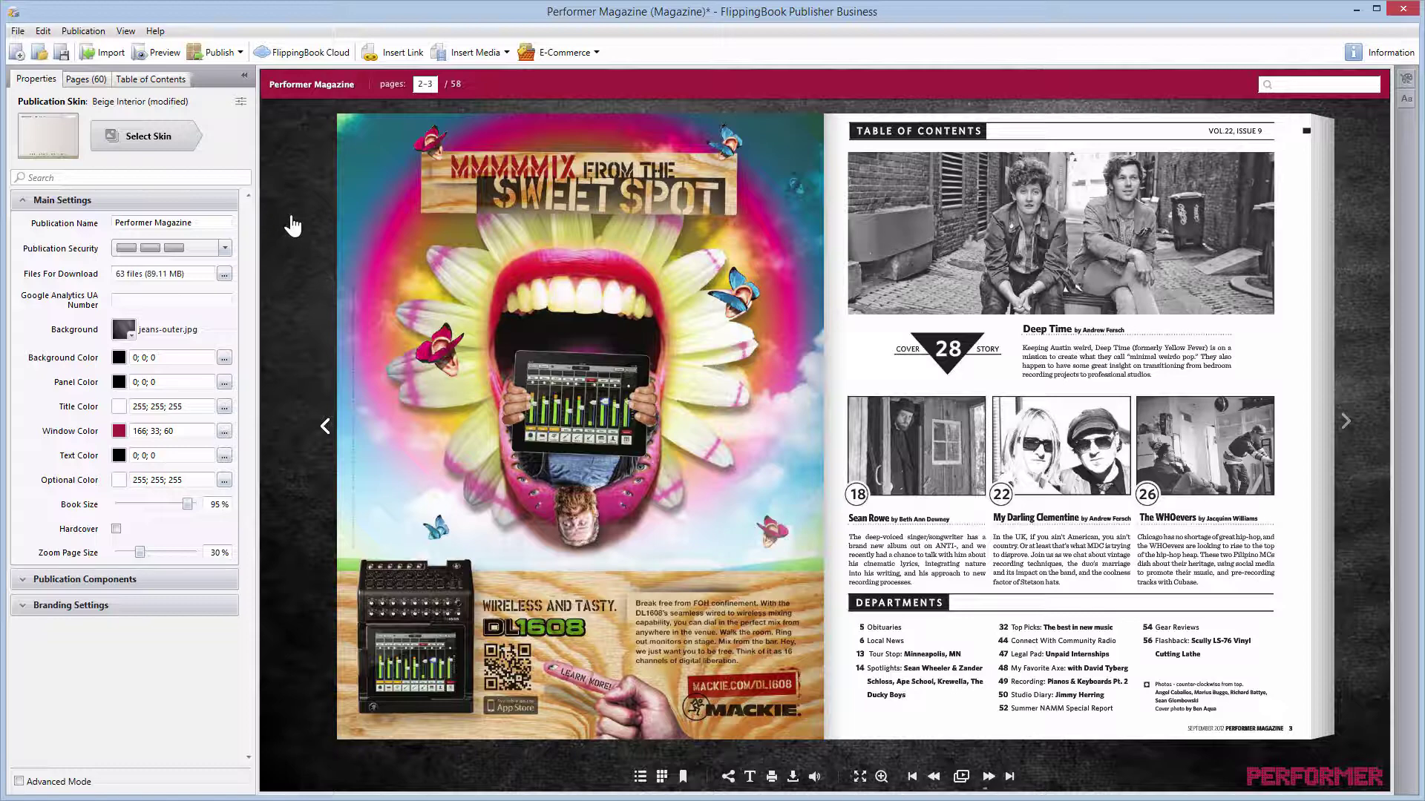
# Insert a link sized over the Sean Rowe contents entry that navigates to page 18.
pyautogui.click(397, 56)
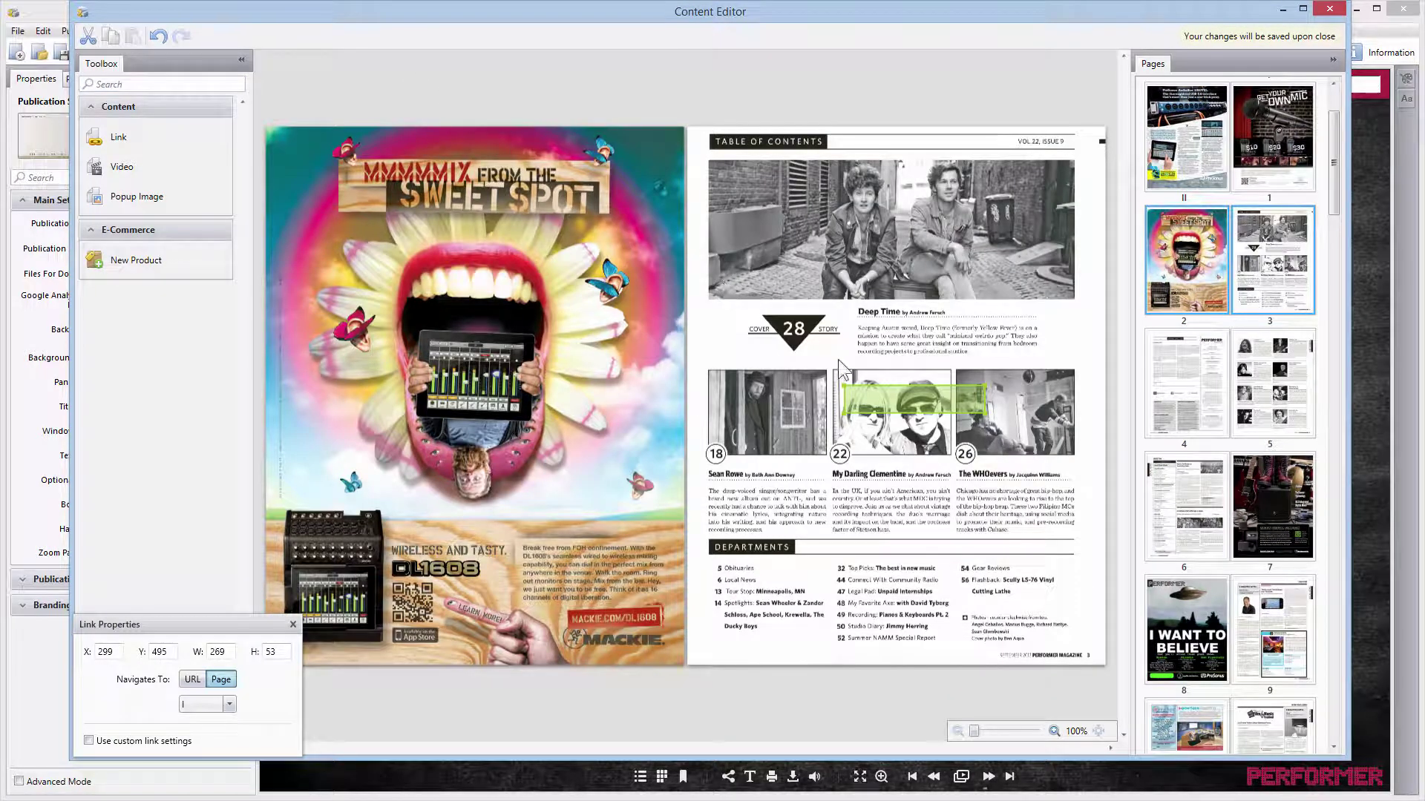
pyautogui.moveTo(885, 389); pyautogui.dragTo(745, 376)
pyautogui.moveTo(842, 398); pyautogui.dragTo(829, 537)
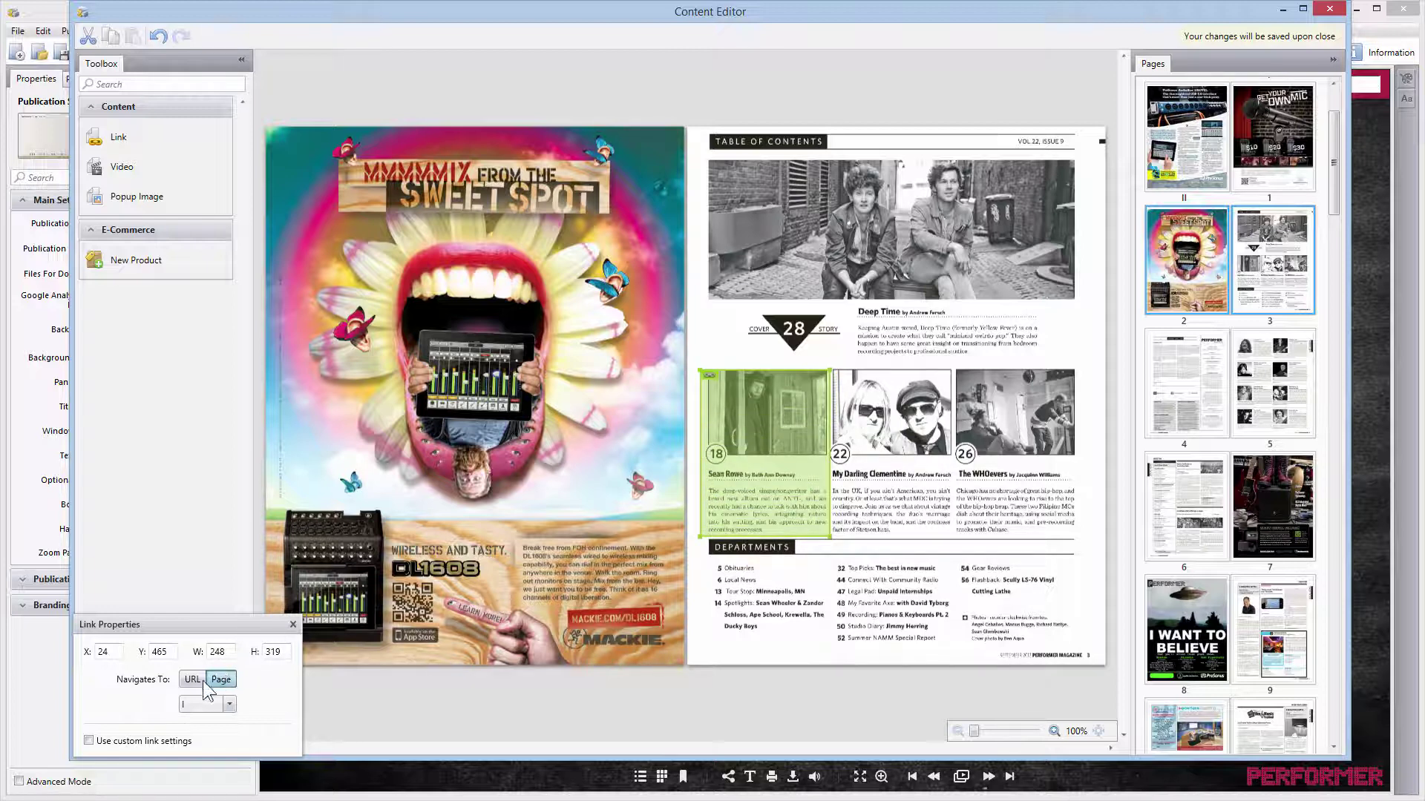
pyautogui.click(188, 701)
pyautogui.scroll(-3, 199, 687)
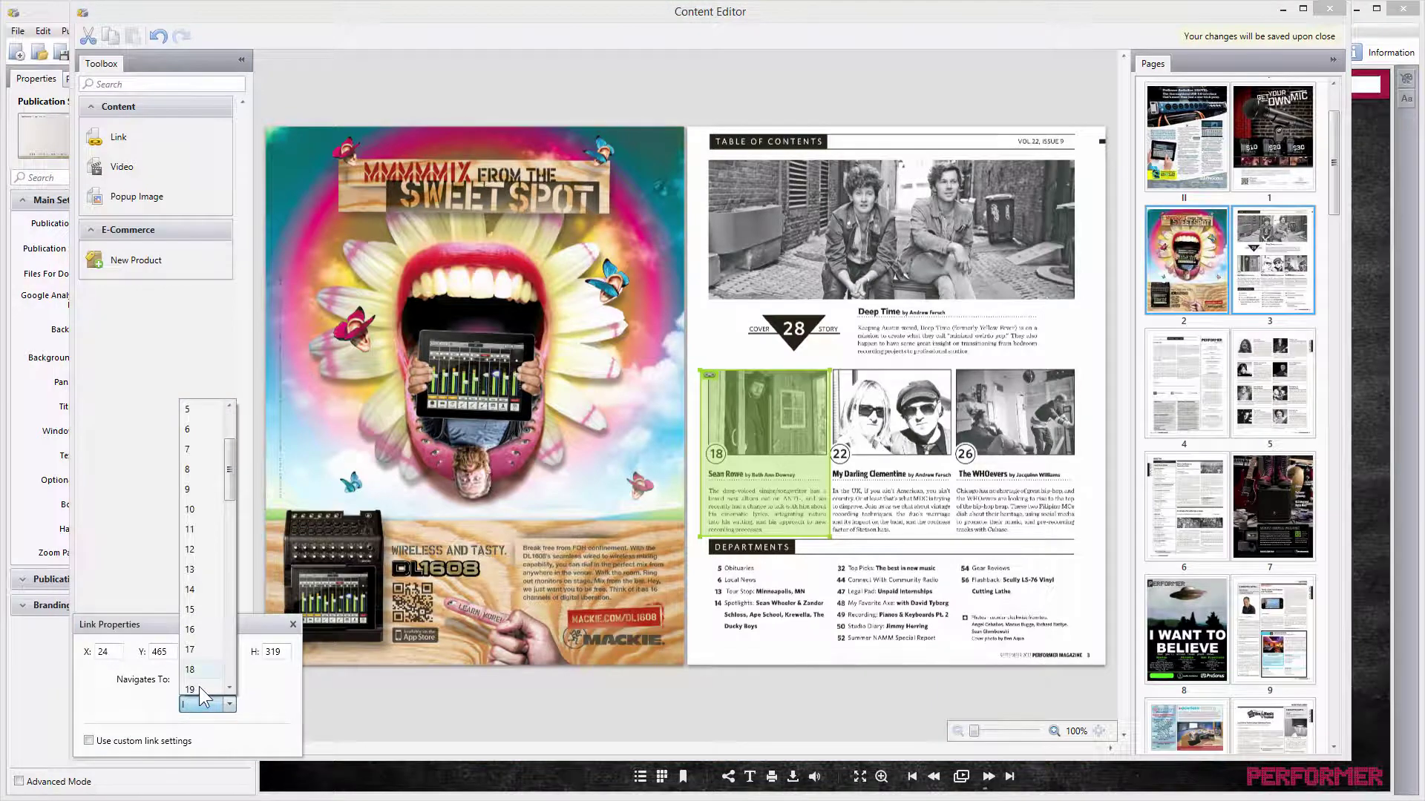
pyautogui.click(200, 590)
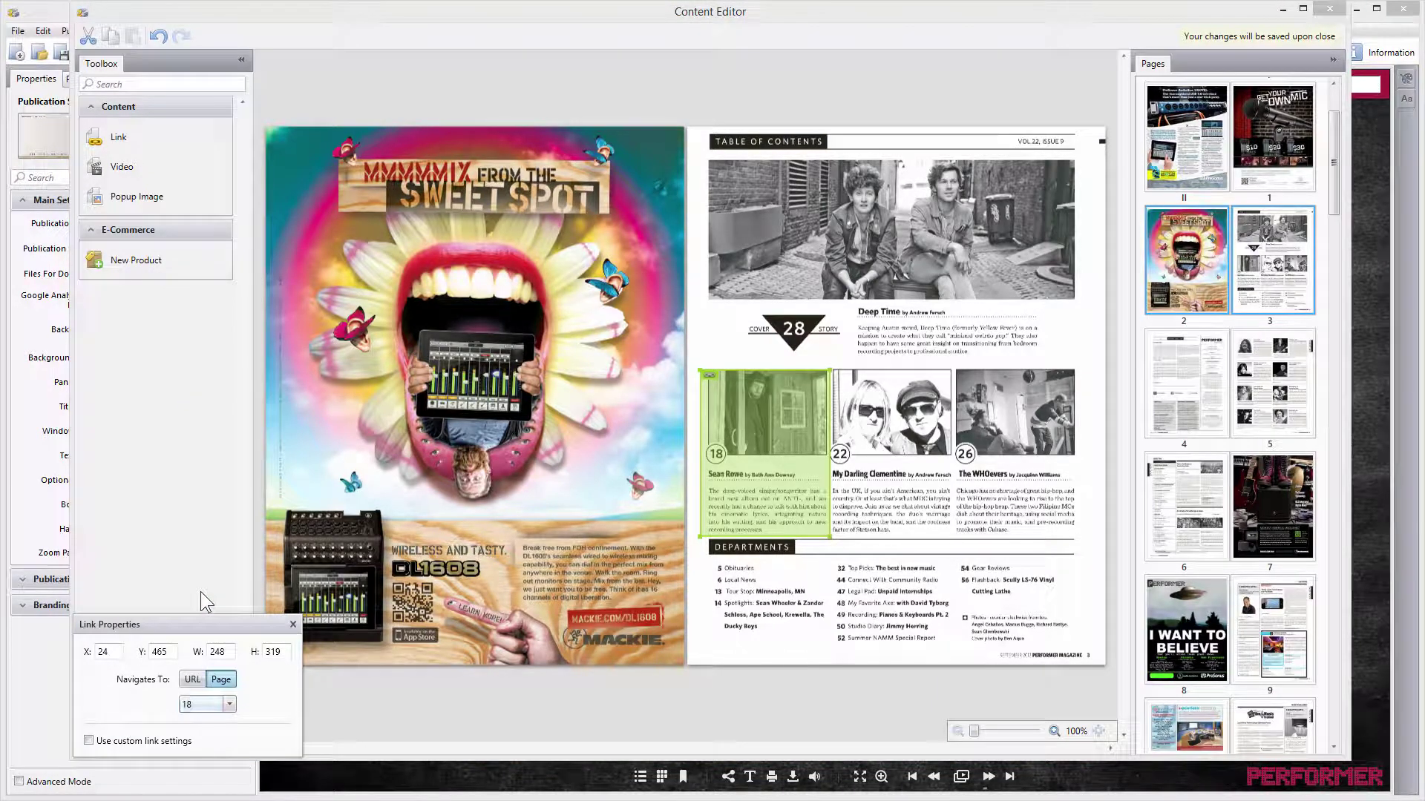
pyautogui.click(1329, 9)
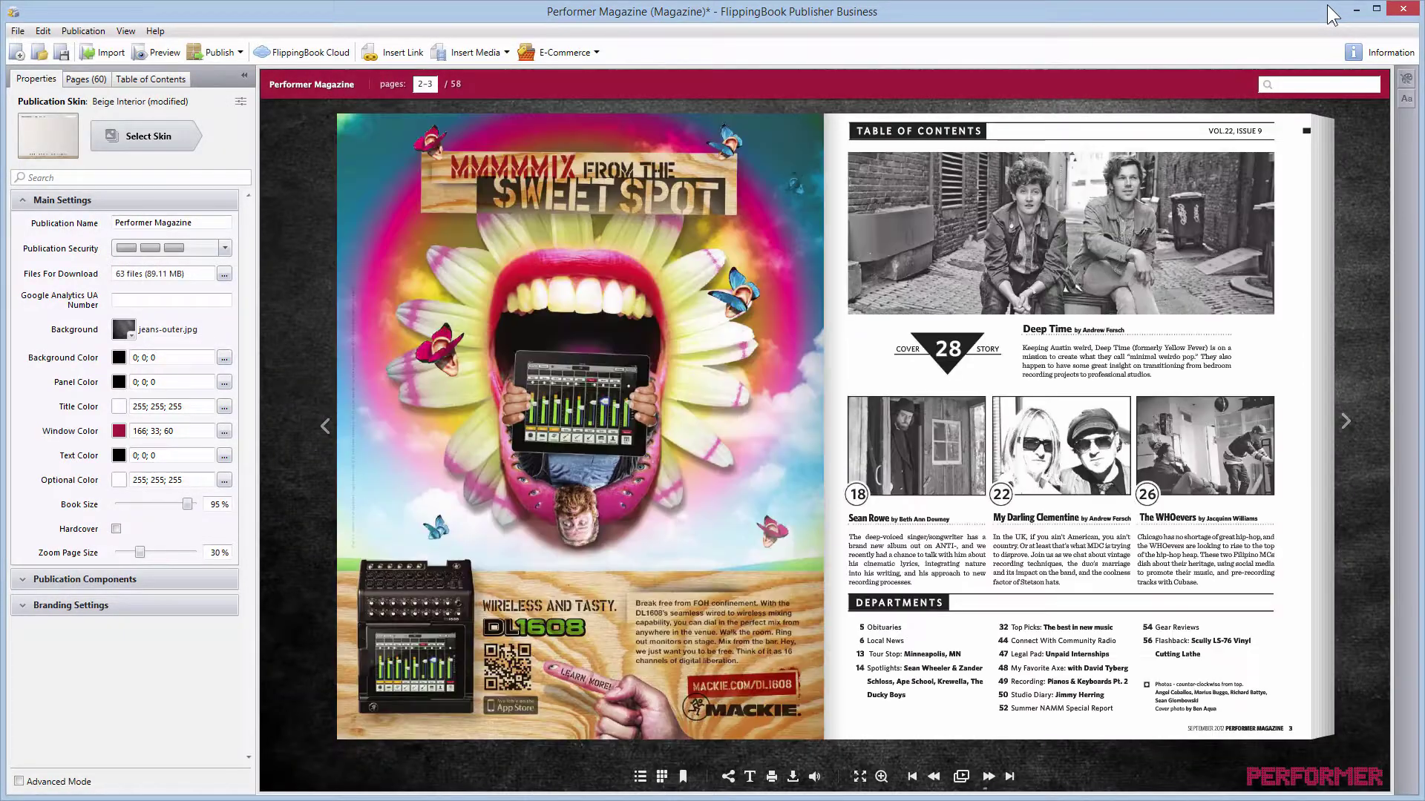
# Test the Sean Rowe link, then tick Use custom link settings for page 4's Facebook link.
pyautogui.click(939, 471)
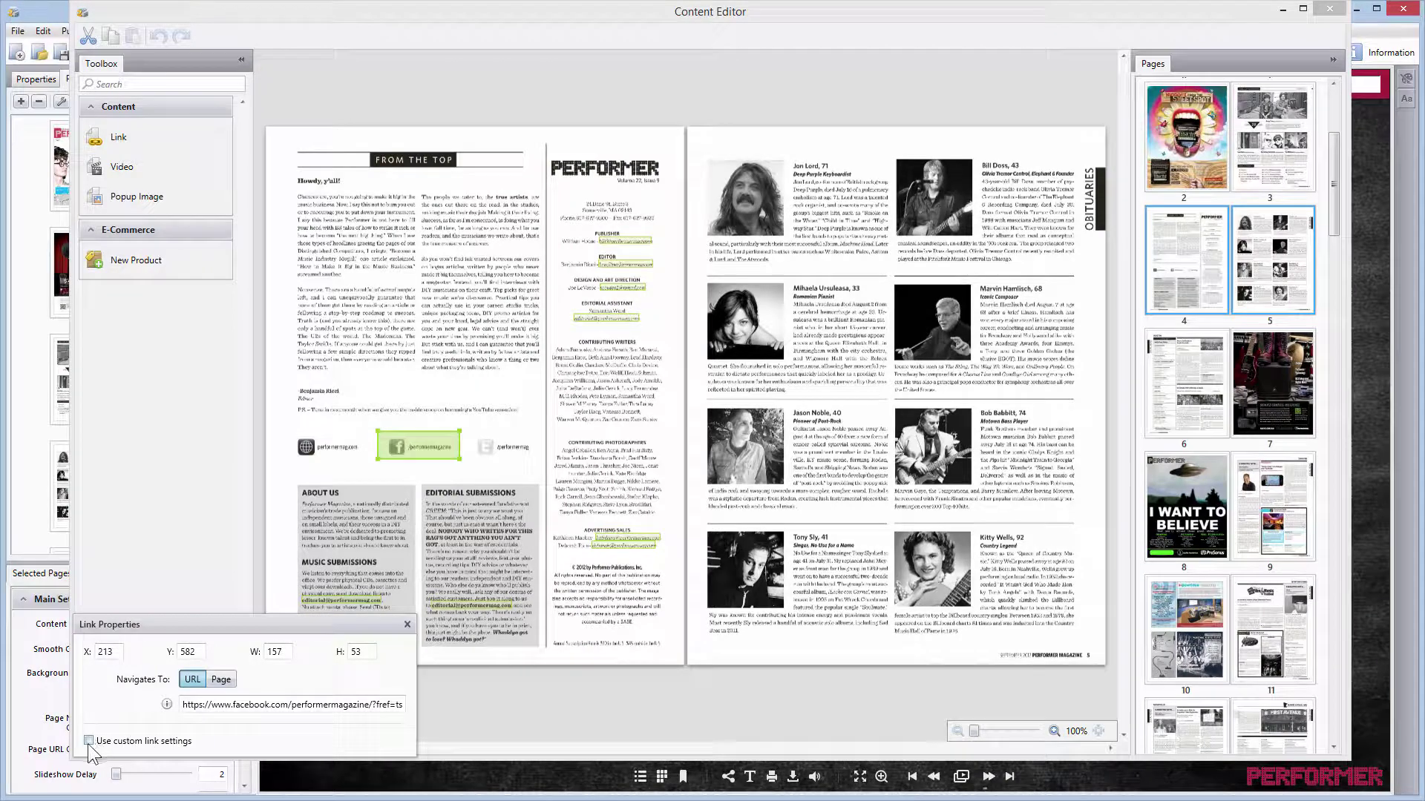
pyautogui.click(89, 741)
pyautogui.moveTo(130, 621); pyautogui.dragTo(132, 488)
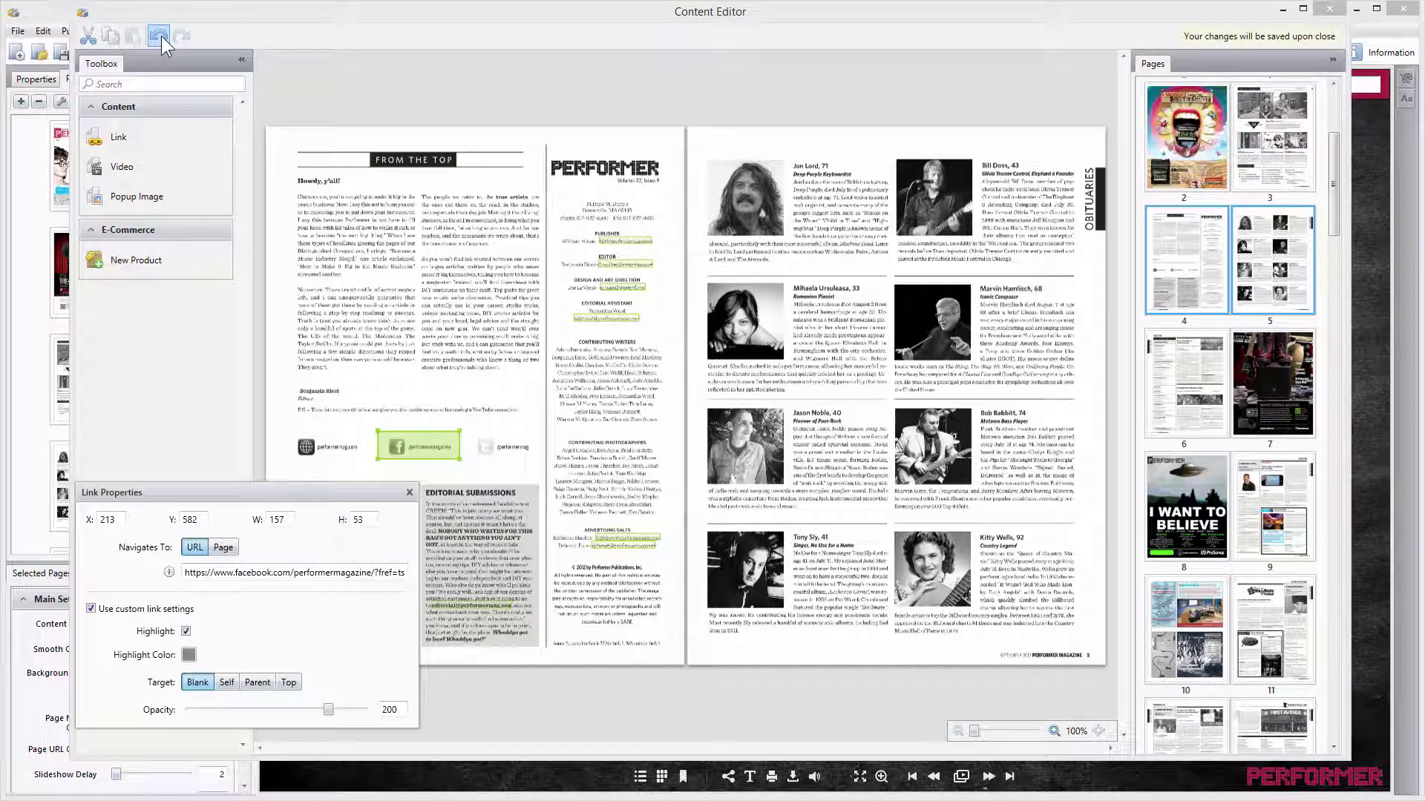
# Delete the Facebook link box, restore it with Ctrl+Z, and view its right-click options.
pyautogui.click(420, 442)
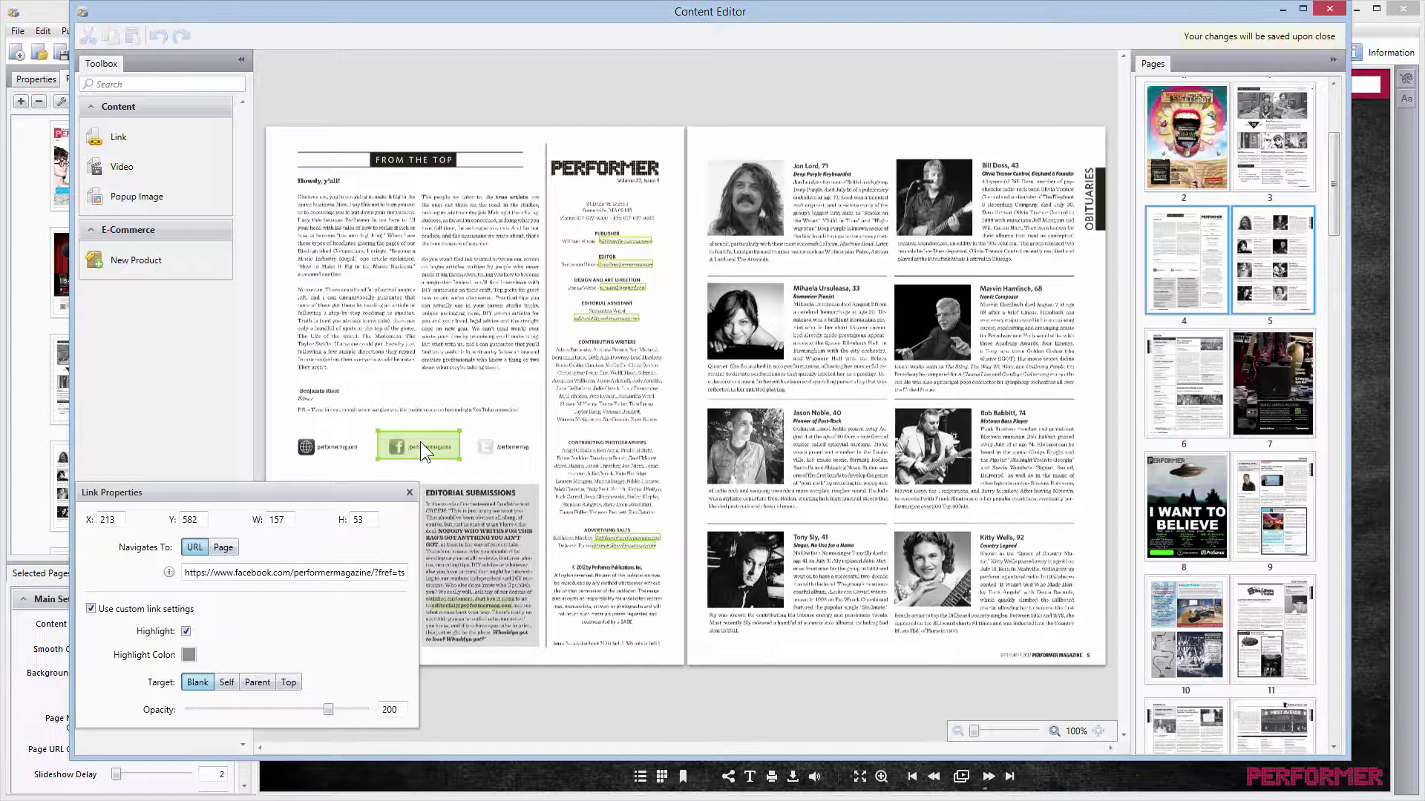
pyautogui.press('Delete')
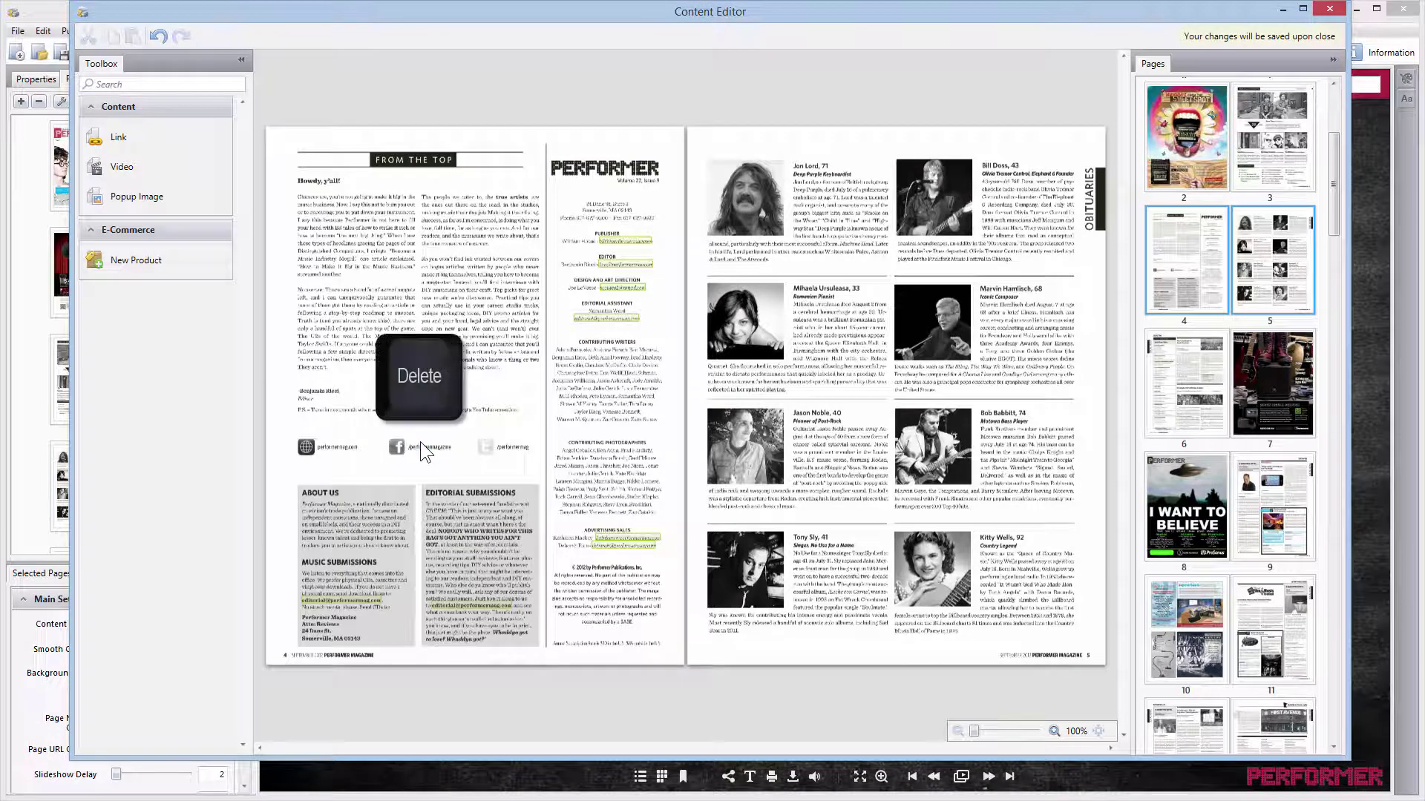
pyautogui.hotkey('ctrl', 'z')
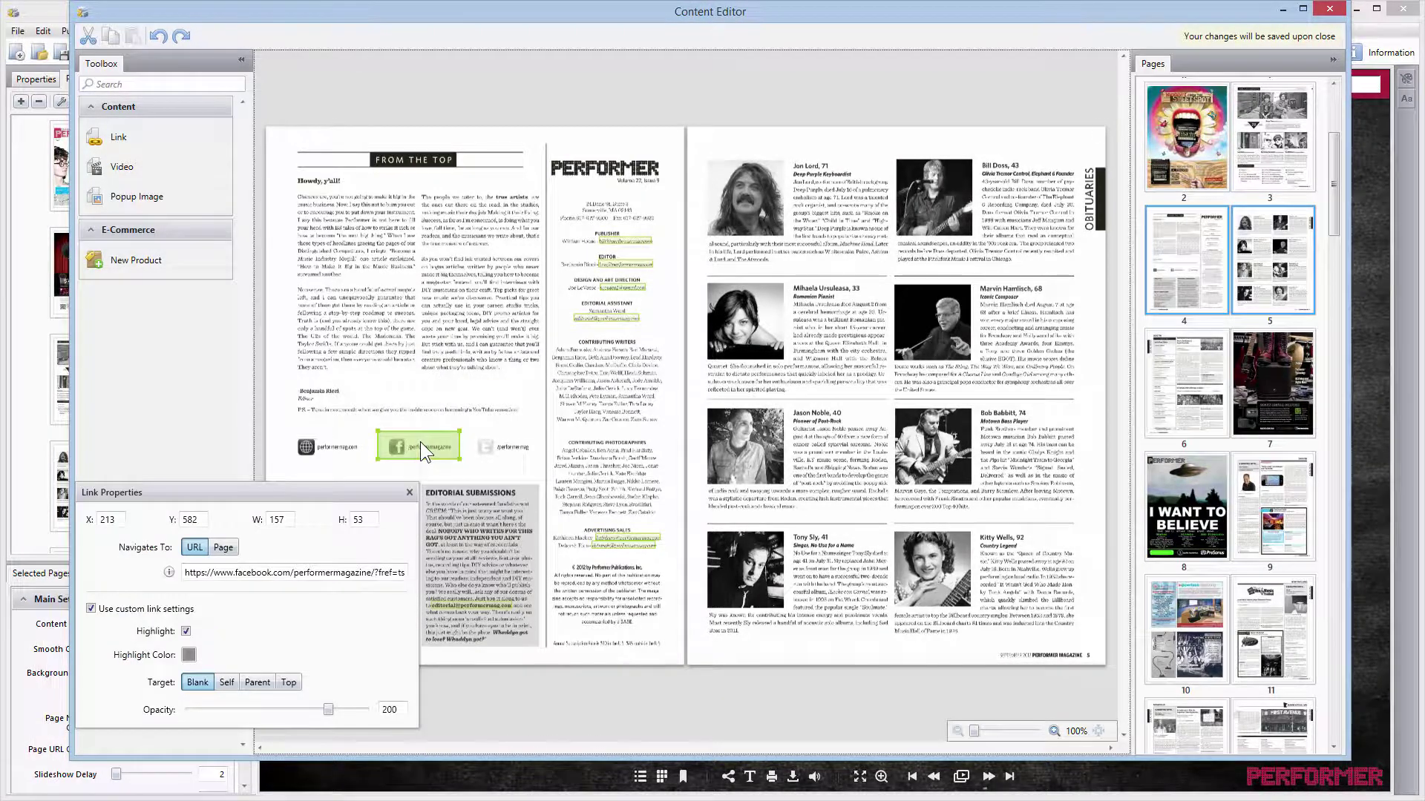
pyautogui.rightClick(420, 443)
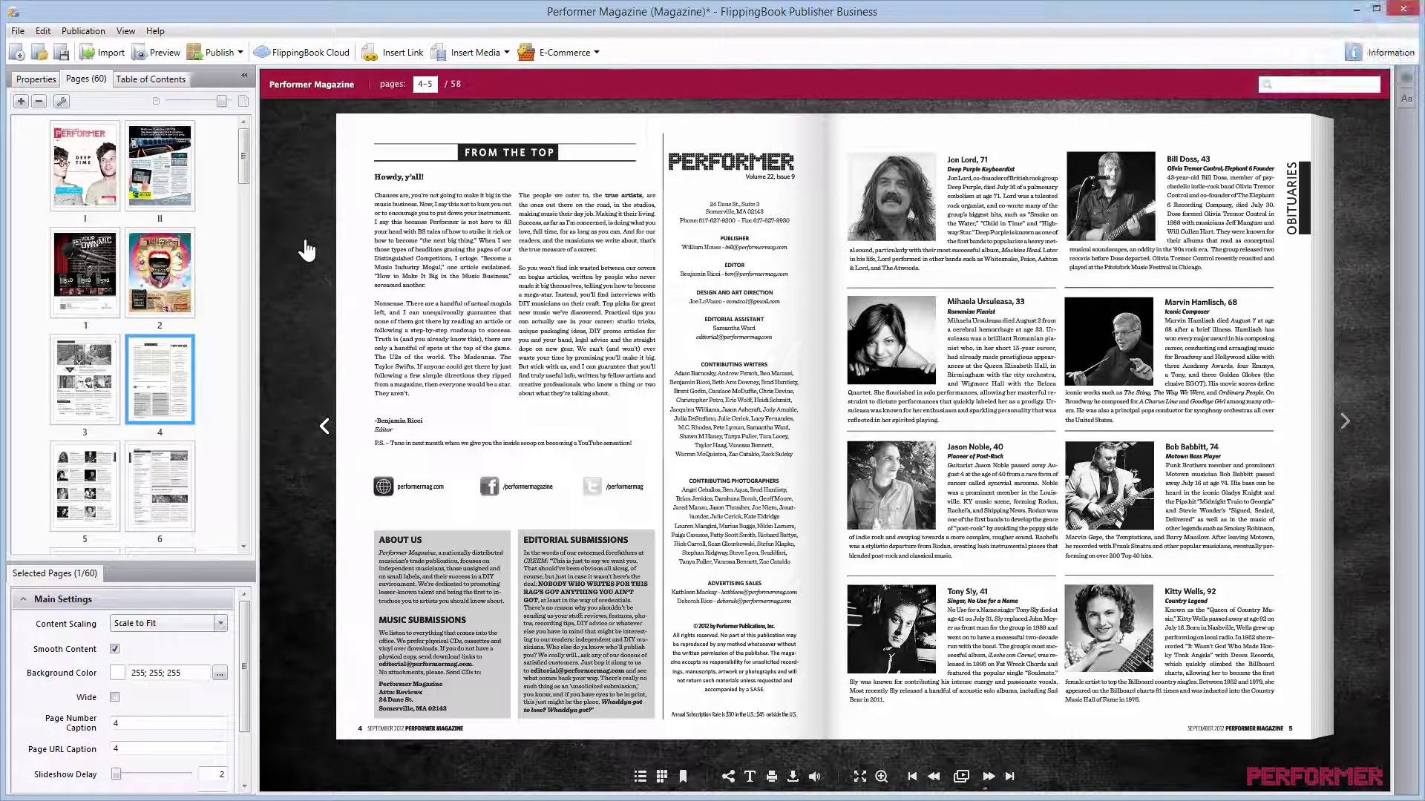
# Show the Publish dropdown's destinations: FlippingBook Cloud, WordPress, FTP Server, HTML and Offline Publication.
pyautogui.click(211, 48)
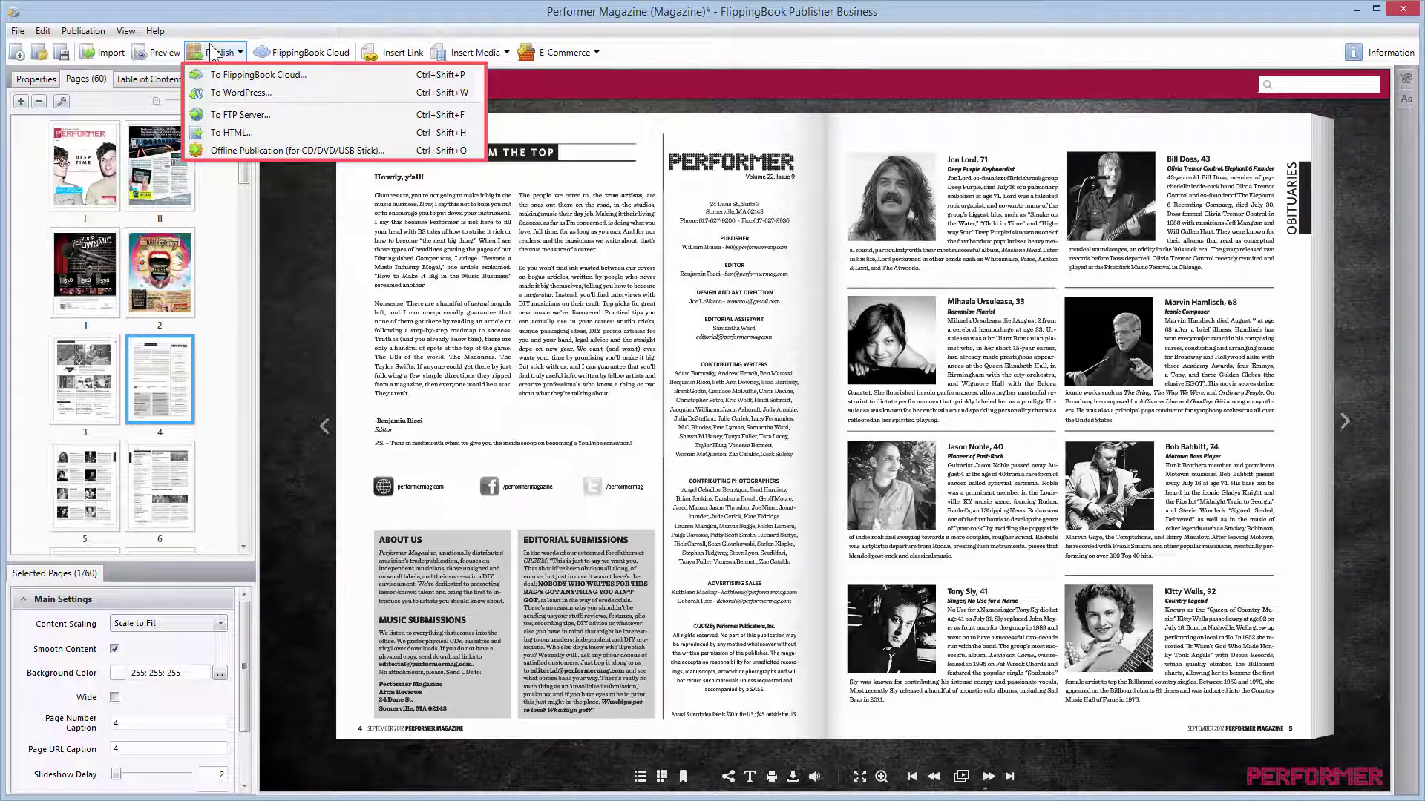